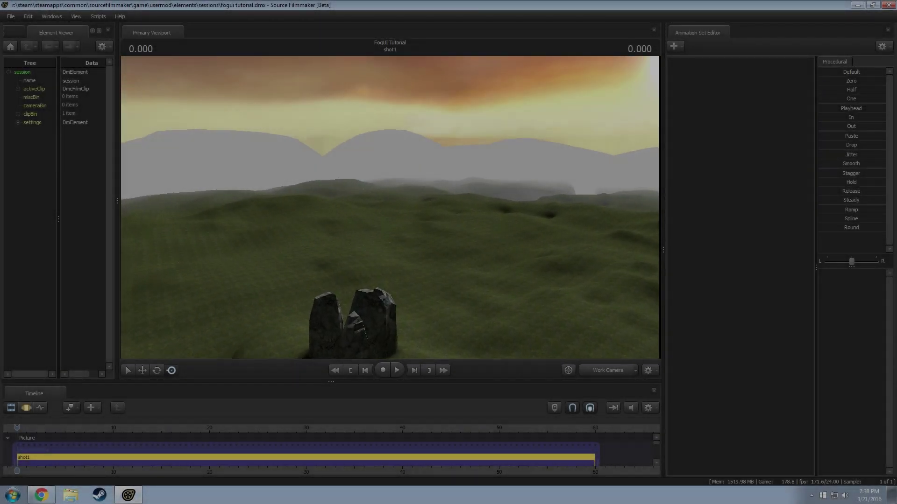
Step: Examine the map's hills, standing stones and distant skybox mountains from several work camera angles to judge the existing fog
left_click_drag(390, 207, 239, 178)
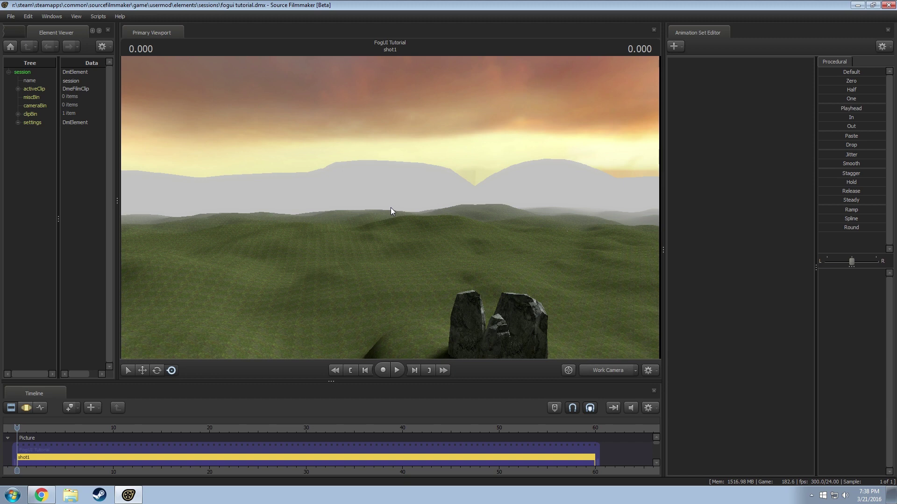
left_click_drag(407, 200, 654, 272)
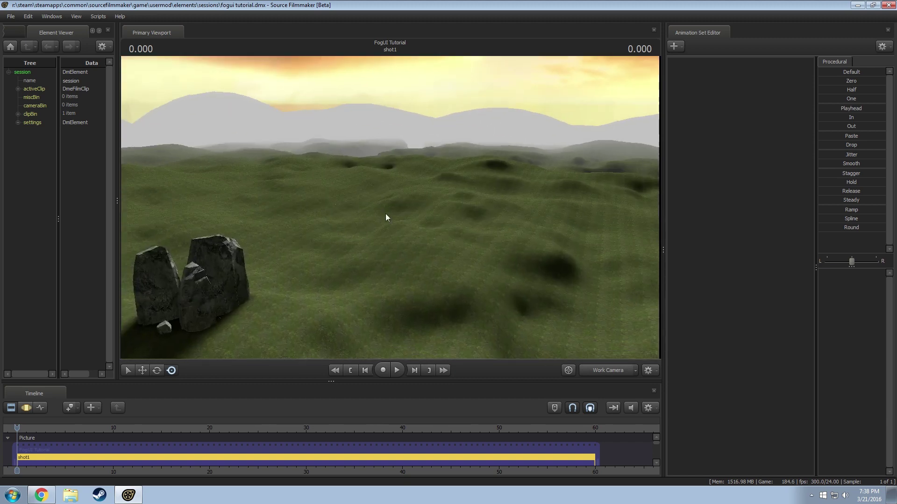
left_click_drag(385, 214, 626, 215)
key("w")
left_click_drag(416, 214, 387, 227)
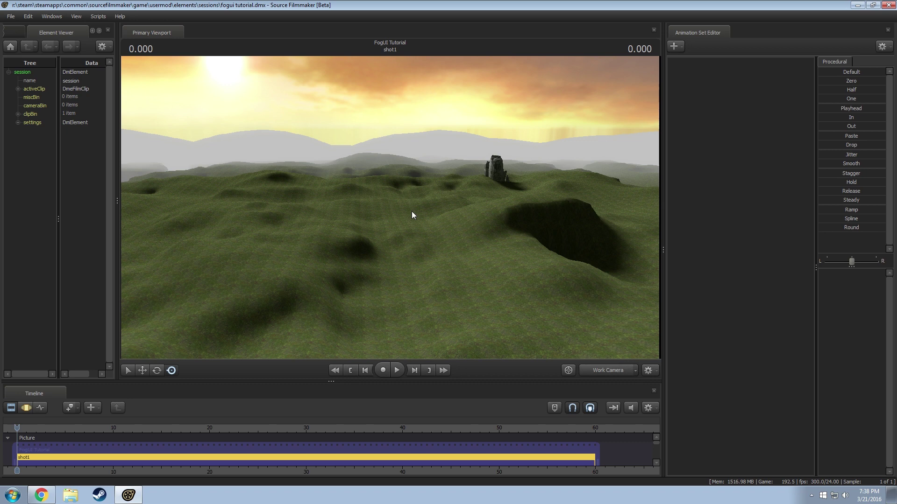
left_click_drag(420, 210, 391, 209)
key("s")
key("w")
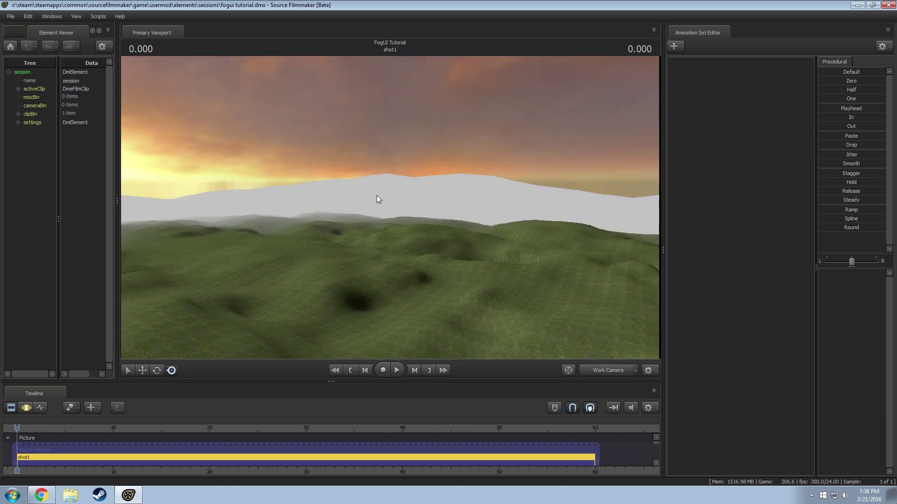
left_click_drag(376, 195, 390, 208)
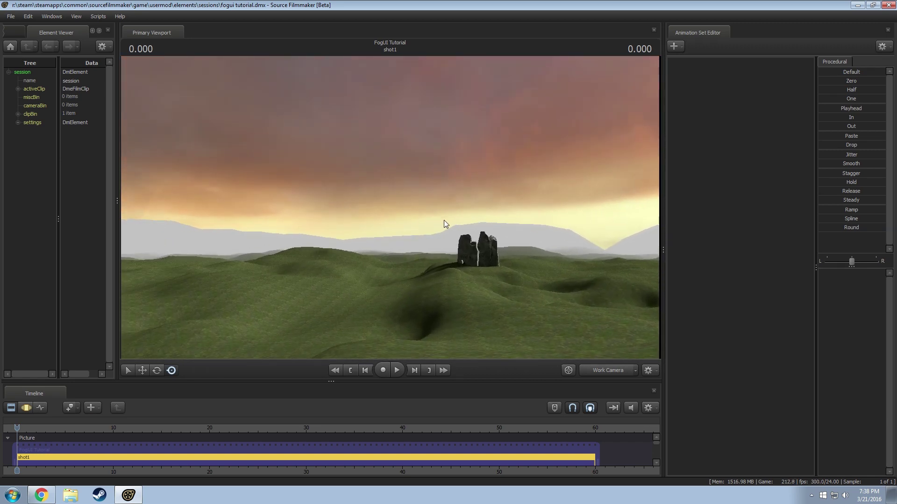
left_click_drag(444, 221, 514, 256)
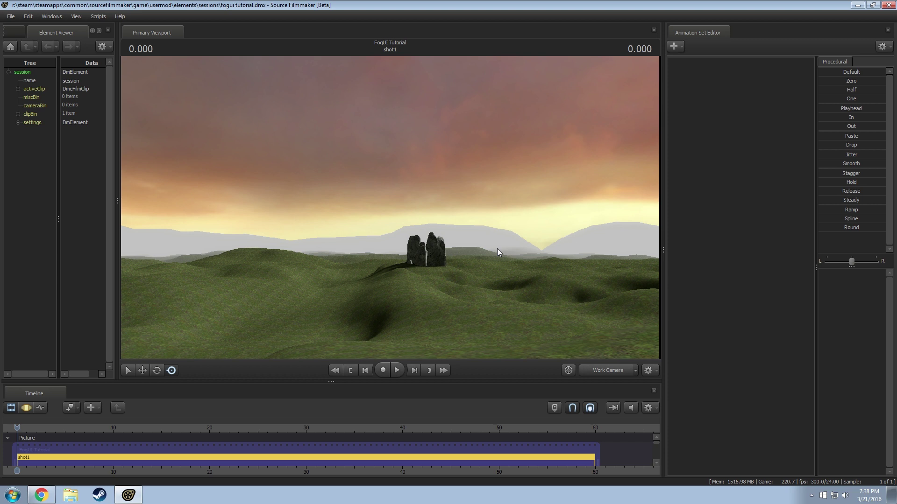
left_click_drag(467, 229, 642, 281)
key("z")
left_click_drag(392, 174, 612, 206)
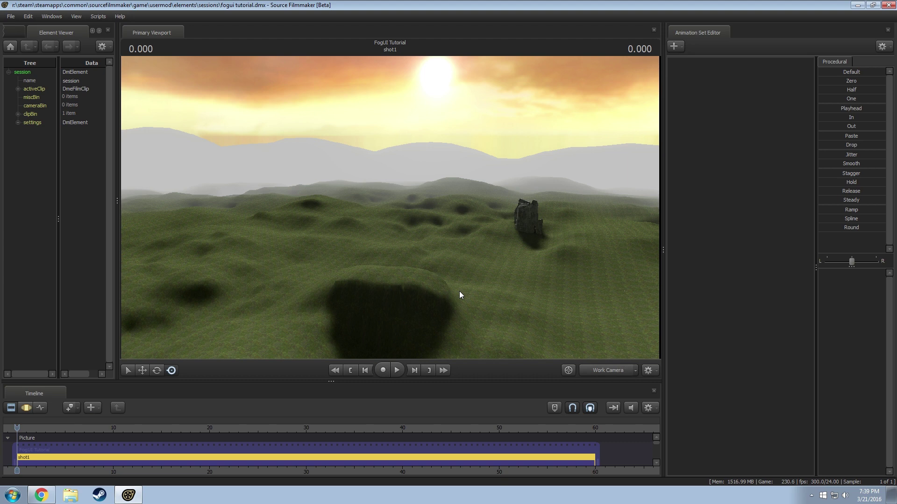
left_click_drag(459, 292, 240, 259)
key("x")
left_click_drag(561, 294, 391, 211)
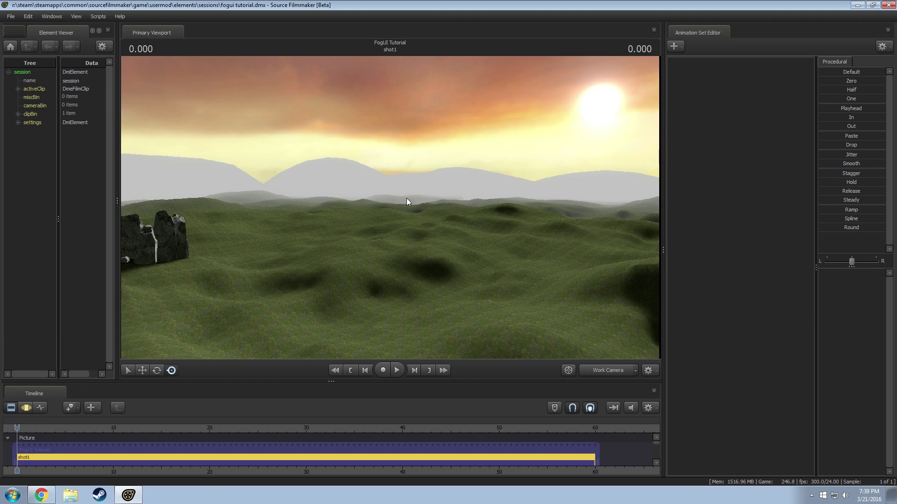
left_click_drag(406, 198, 391, 207)
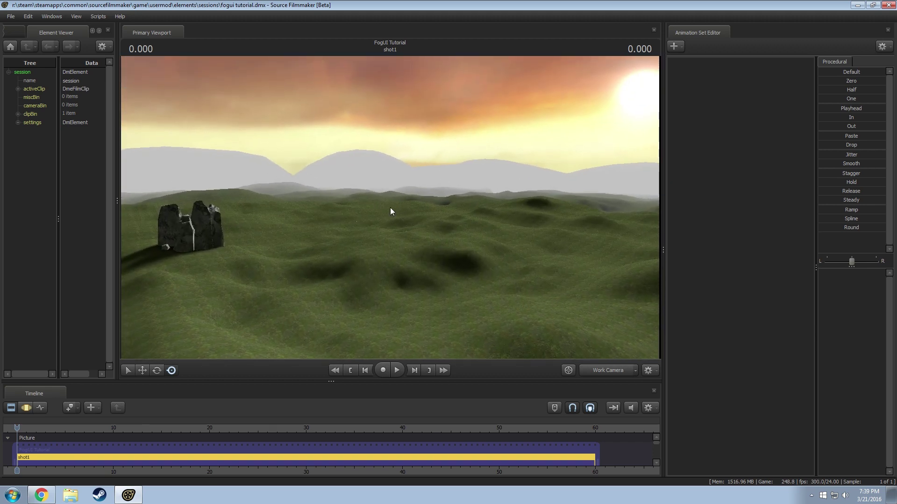
Step: Switch to in-game mode and position the player on the hill with the standing stones and horizon in view
key("F11")
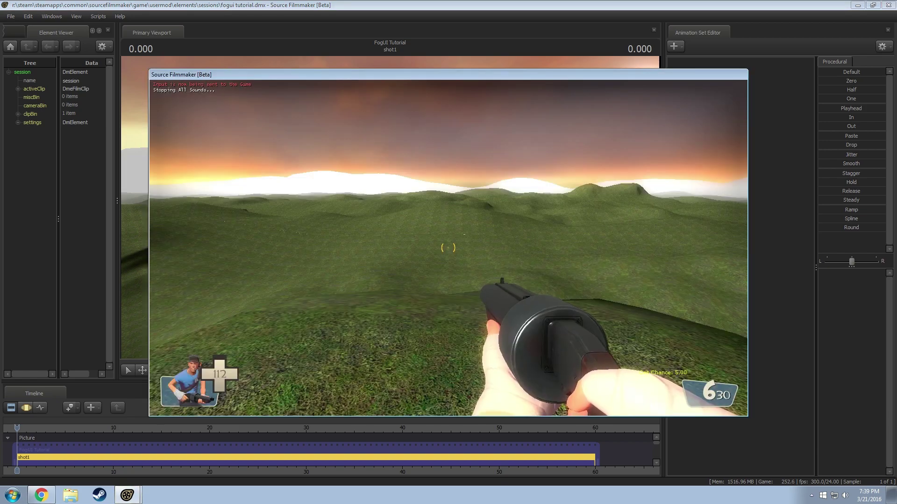
key("w")
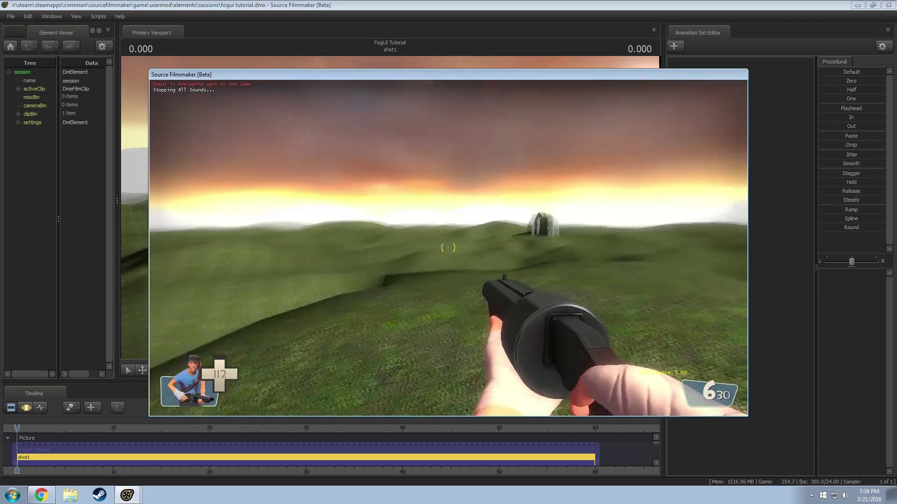
key("w")
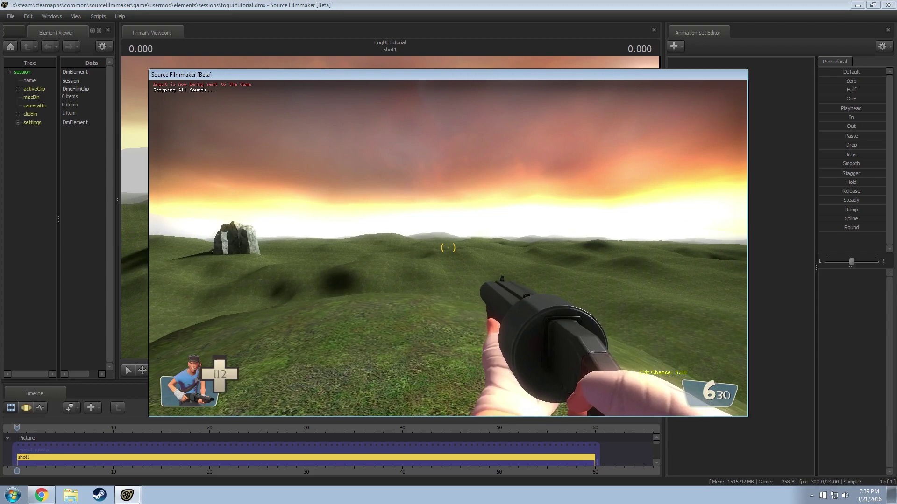
Step: Run the console command fogui, close the console and place the Fog Panel in the middle of the game view
key("grave")
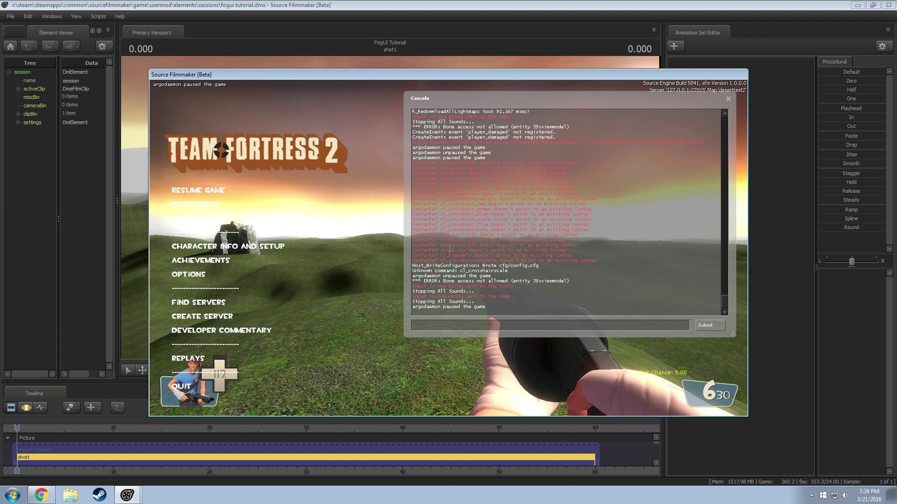
type("fogui")
key("Return")
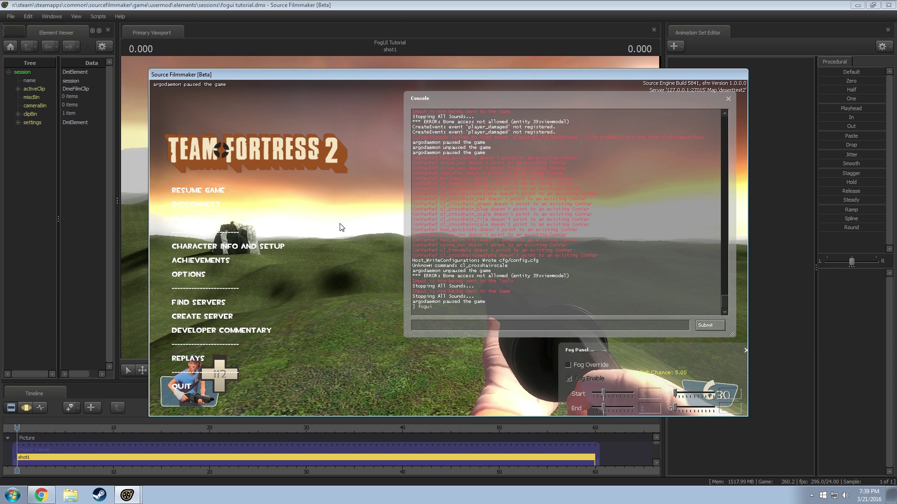
key("Escape")
left_click_drag(618, 350, 397, 214)
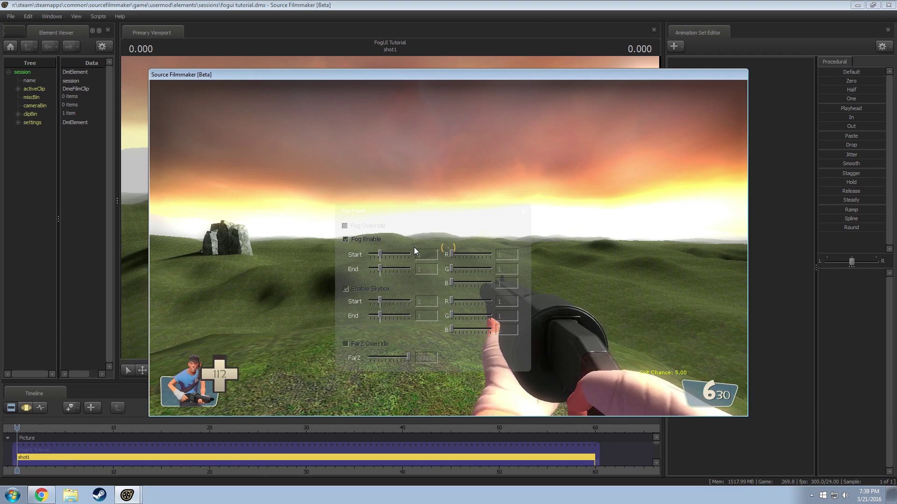
Step: Enable Fog Override and set the world fog to Start 1707, End 6097 and colour R 205, G 196, B 137
left_click(345, 226)
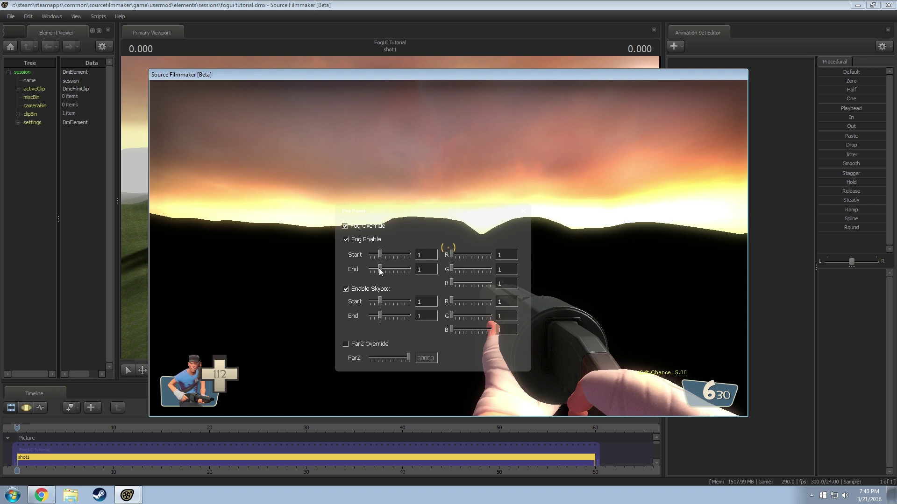
mouse_move(381, 270)
left_mouse_down()
mouse_move(405, 264)
mouse_move(383, 270)
mouse_move(396, 269)
mouse_move(380, 253)
left_mouse_up()
mouse_move(392, 269)
left_mouse_down()
mouse_move(387, 253)
mouse_move(398, 256)
mouse_move(383, 255)
mouse_move(398, 269)
mouse_move(380, 253)
mouse_move(388, 269)
left_mouse_up()
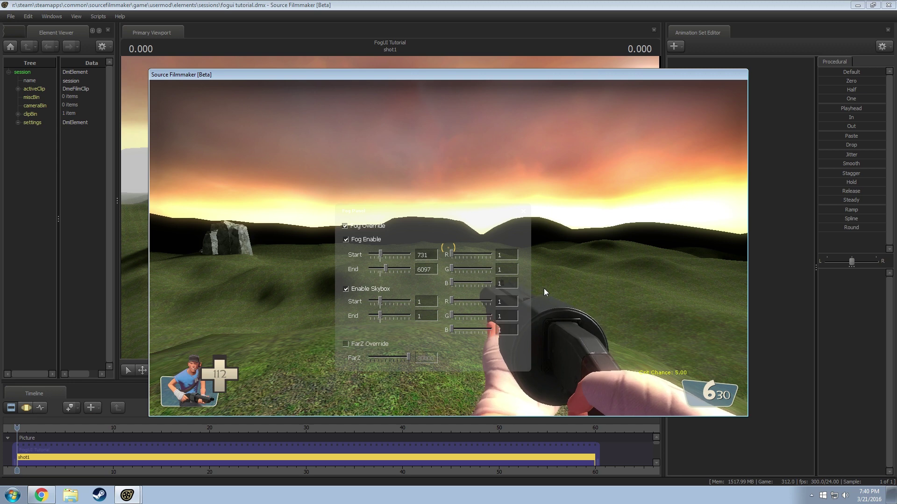
left_click_drag(384, 267, 441, 271)
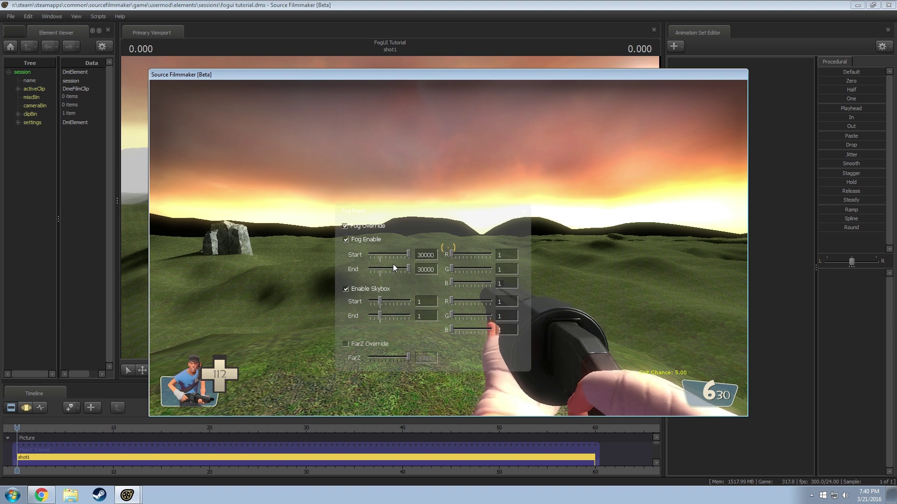
left_click_drag(408, 253, 386, 270)
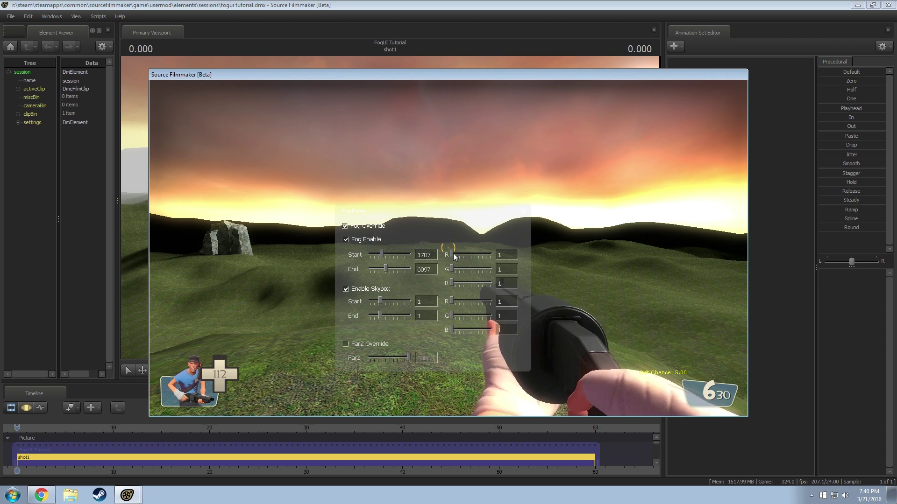
left_click_drag(451, 255, 471, 278)
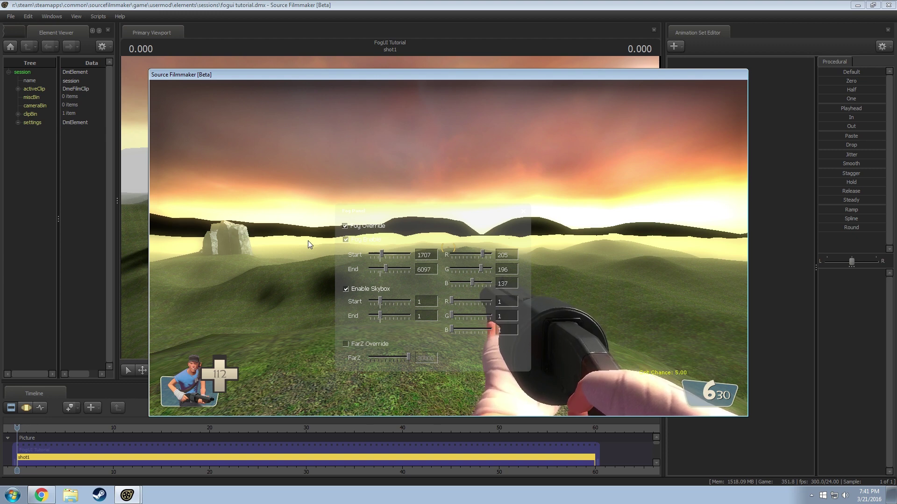
Step: Return to the editor viewport and examine the new fog on the terrain and the skybox mountains from several angles
key("F11")
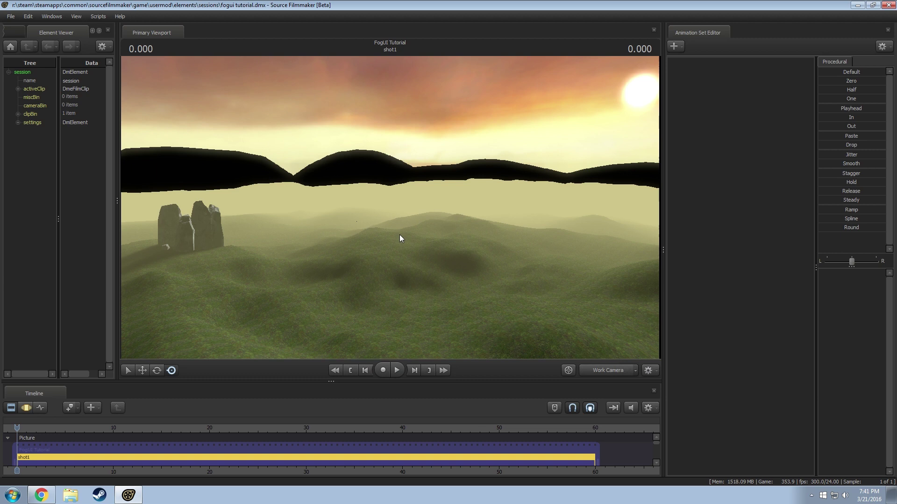
left_click_drag(400, 235, 605, 257)
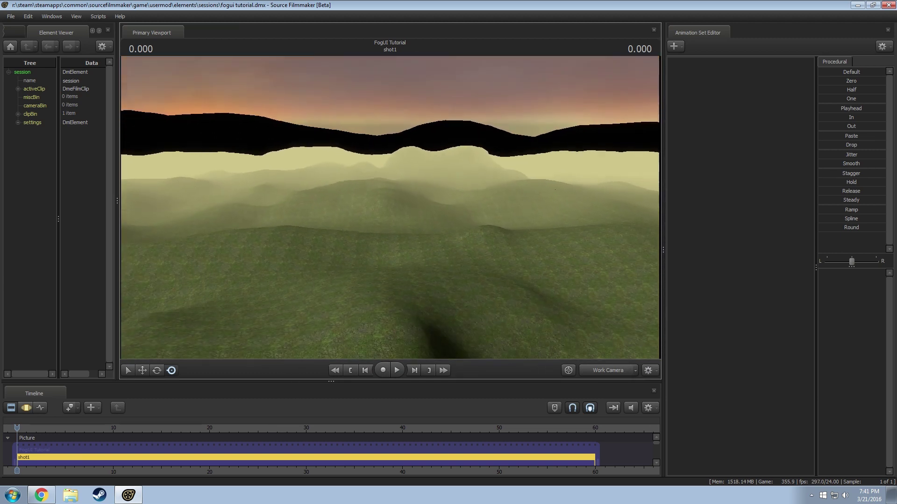
left_click_drag(426, 261, 351, 257)
left_click_drag(424, 246, 424, 226)
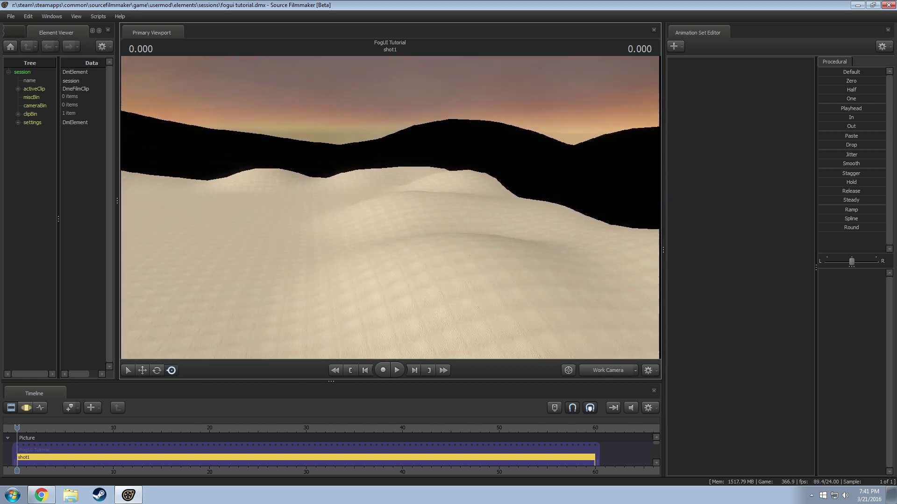
key("space")
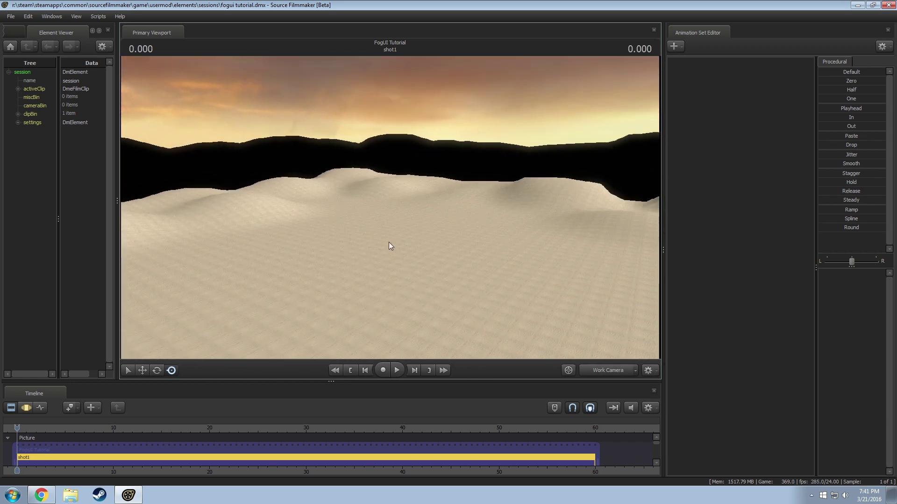
left_click_drag(388, 242, 334, 194)
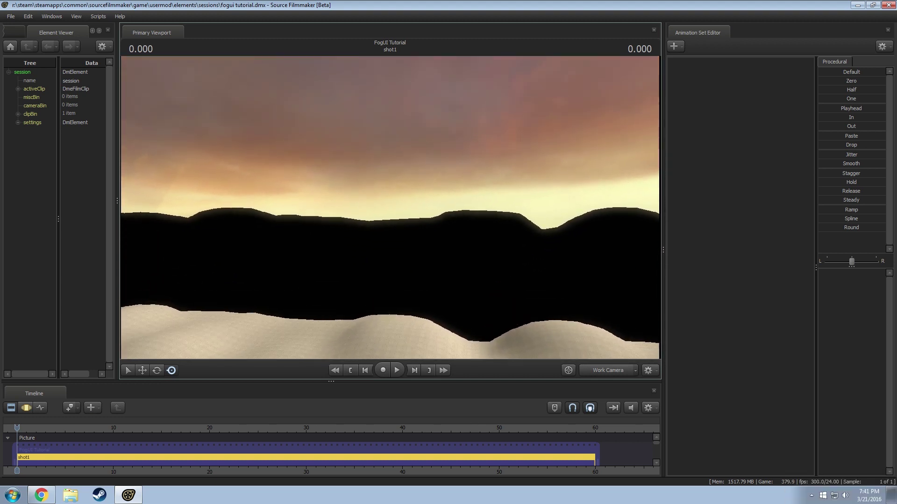
key("w")
left_click_drag(467, 209, 391, 209)
Step: Back in game mode, keep Enable Skybox on and set the skybox fog colour to R 205, G 196, B 137
key("F11")
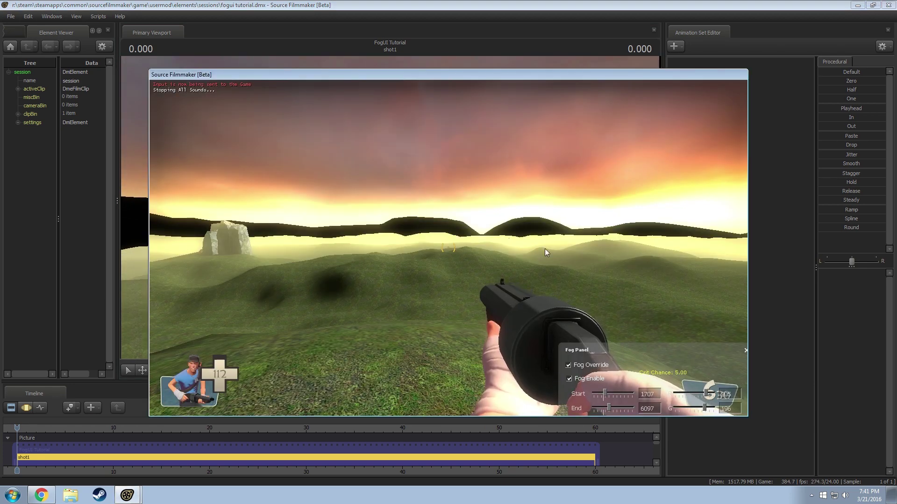
left_click_drag(635, 344, 412, 181)
left_click(346, 260)
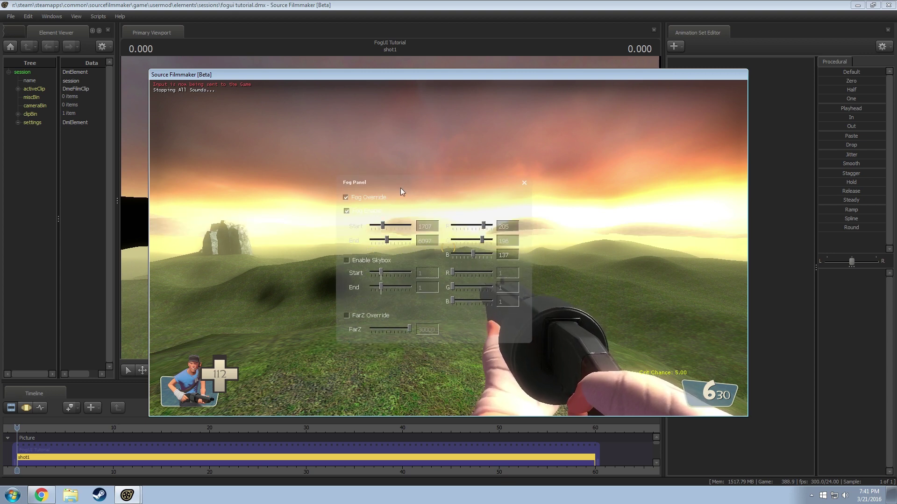
left_click_drag(436, 190, 312, 206)
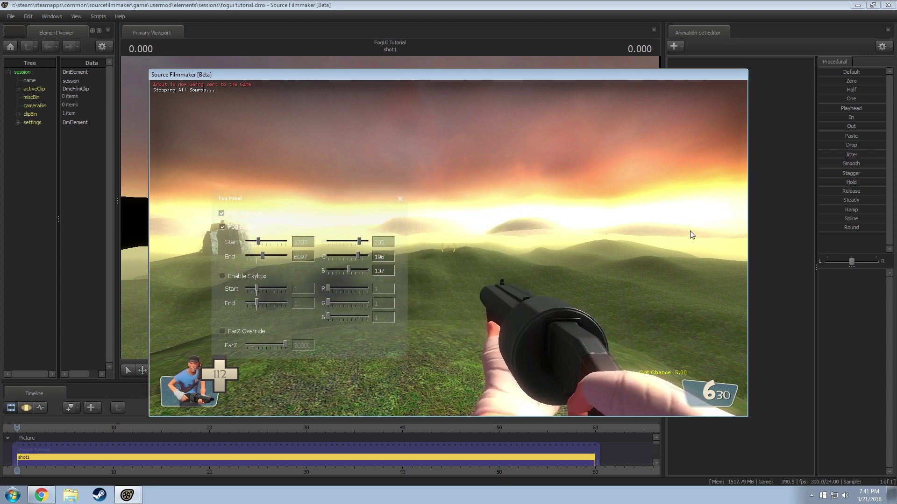
left_click(222, 276)
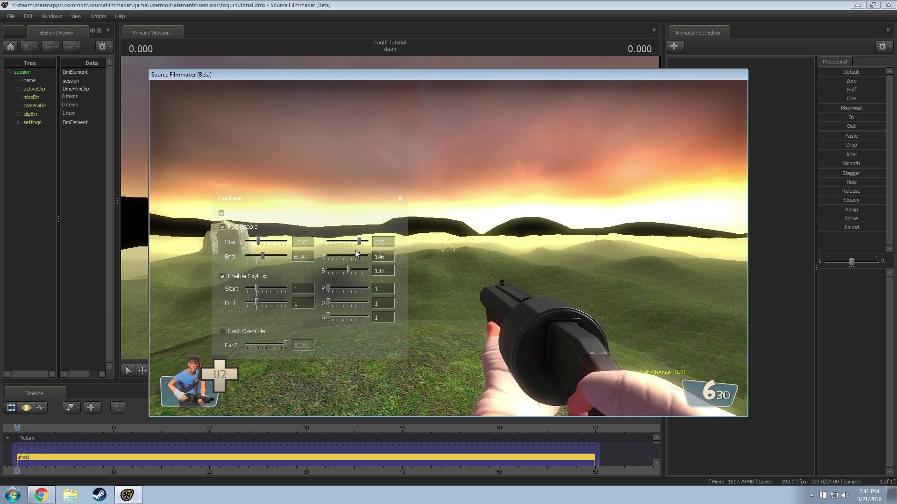
left_click_drag(328, 289, 349, 316)
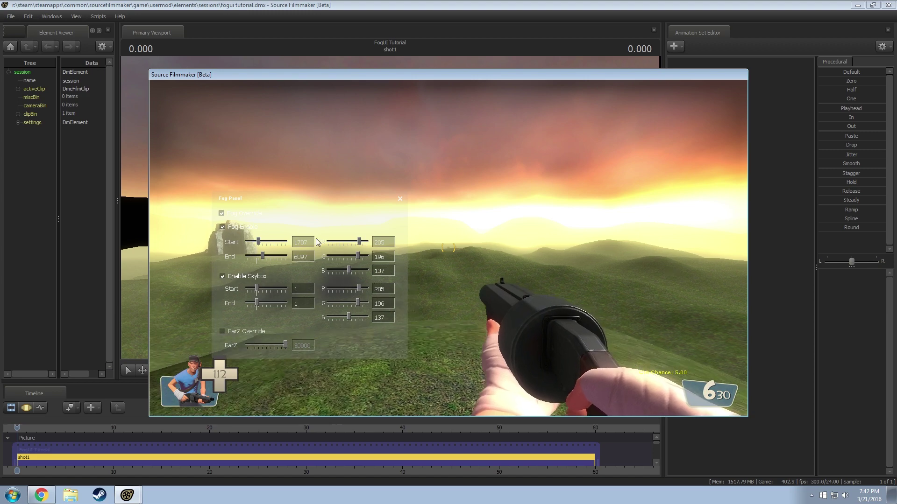
Step: Return to the editor viewport and examine how the skybox mountains blend with the terrain fog
key("F11")
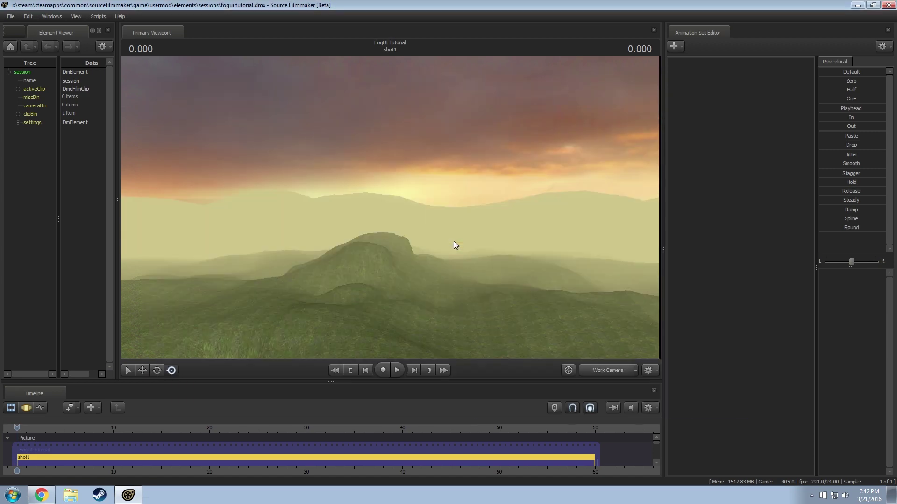
left_click_drag(455, 245, 614, 245)
left_click_drag(413, 236, 395, 210)
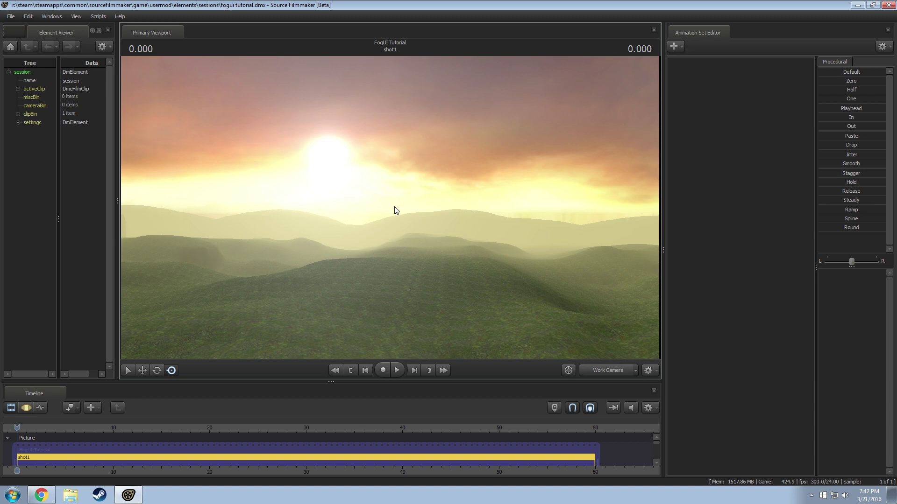
Step: Review the world and skybox fog values in the in-game Fog Panel and go back to the editor viewport
key("F11")
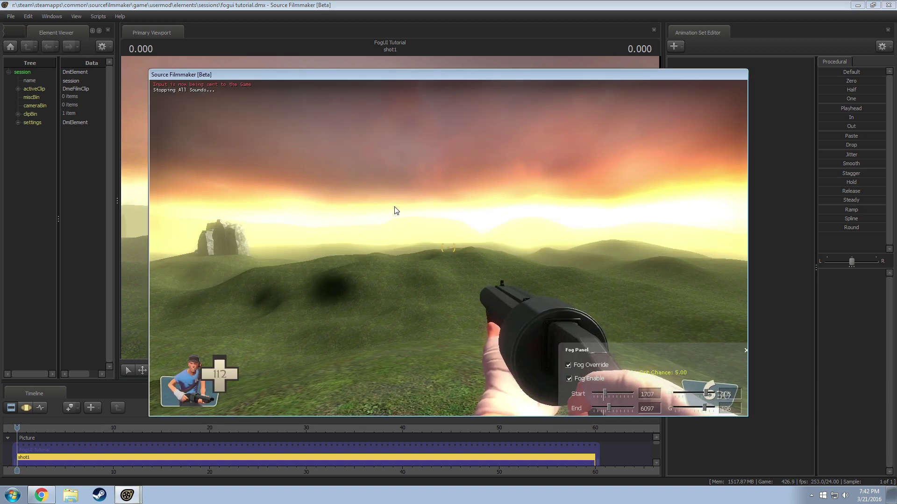
left_click_drag(593, 355, 343, 213)
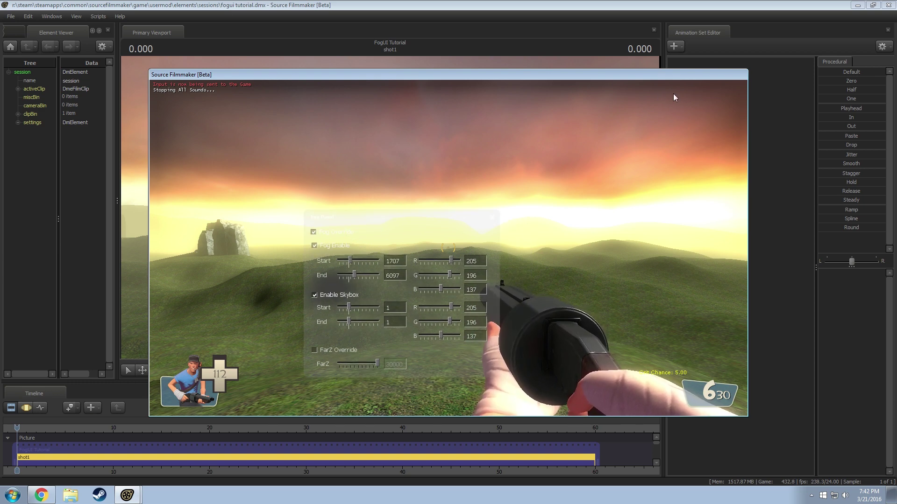
key("F11")
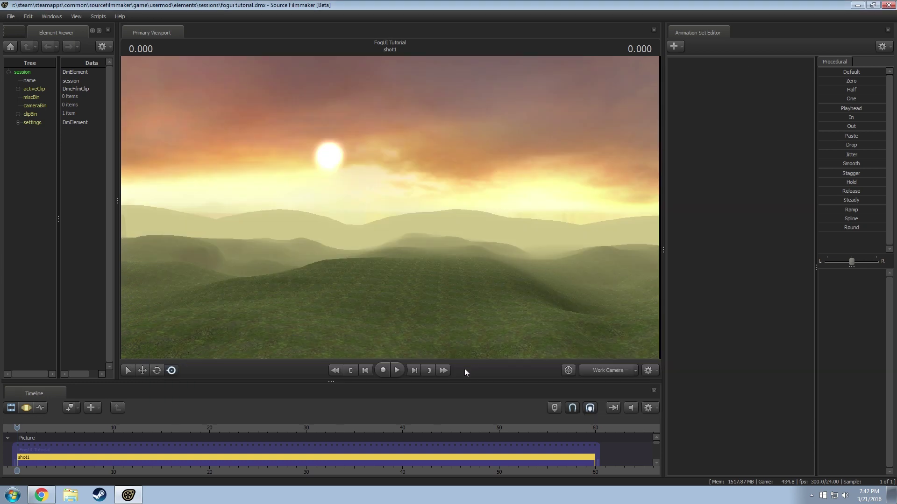
Step: Enlarge the timeline area and set the clip text of shot1 to "TEST HERE"
left_click_drag(449, 382, 411, 321)
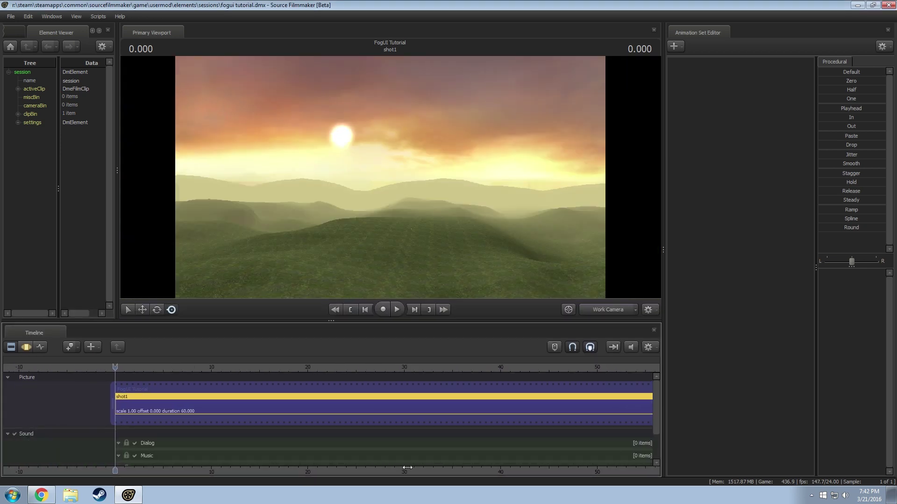
right_click(172, 406)
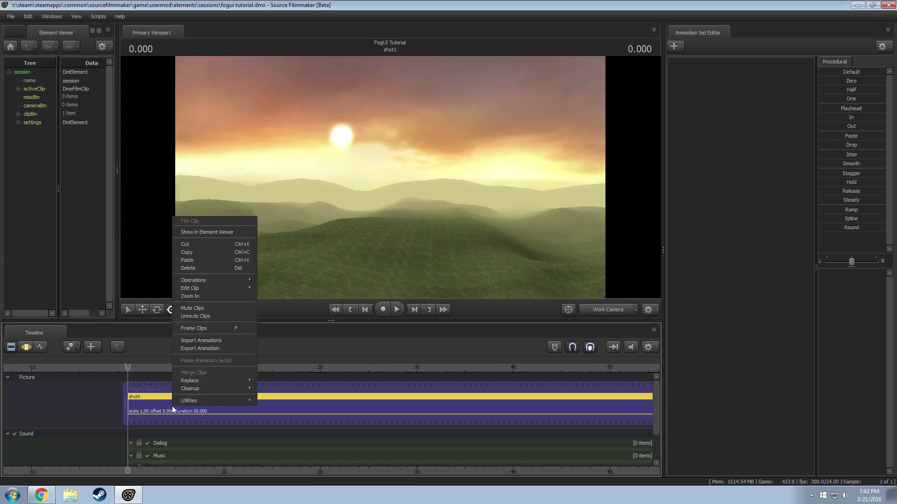
mouse_move(204, 289)
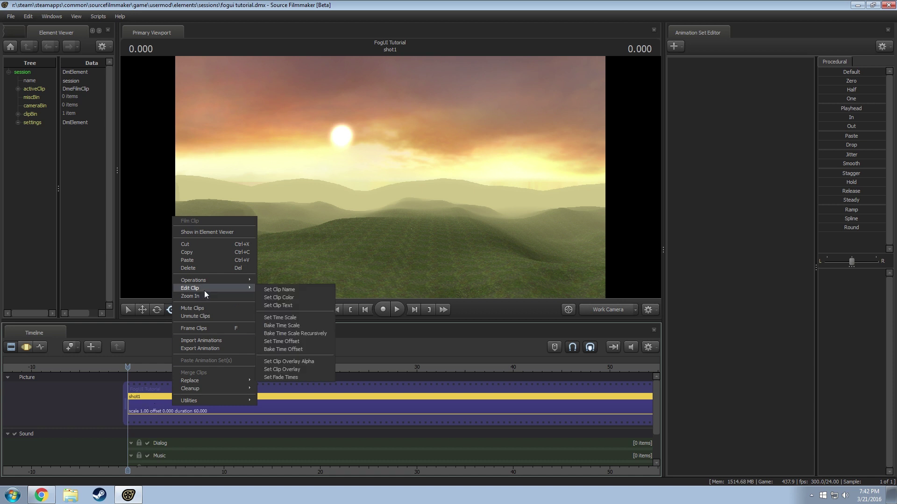
left_click(294, 305)
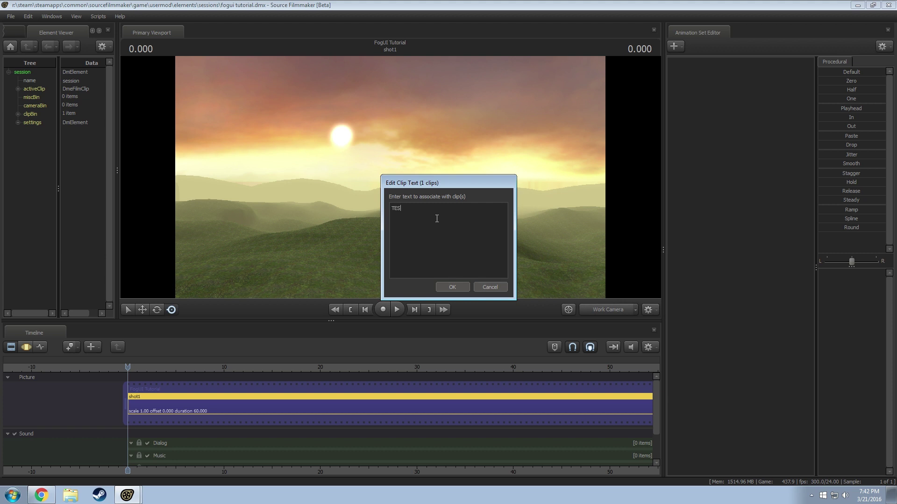
left_click(452, 287)
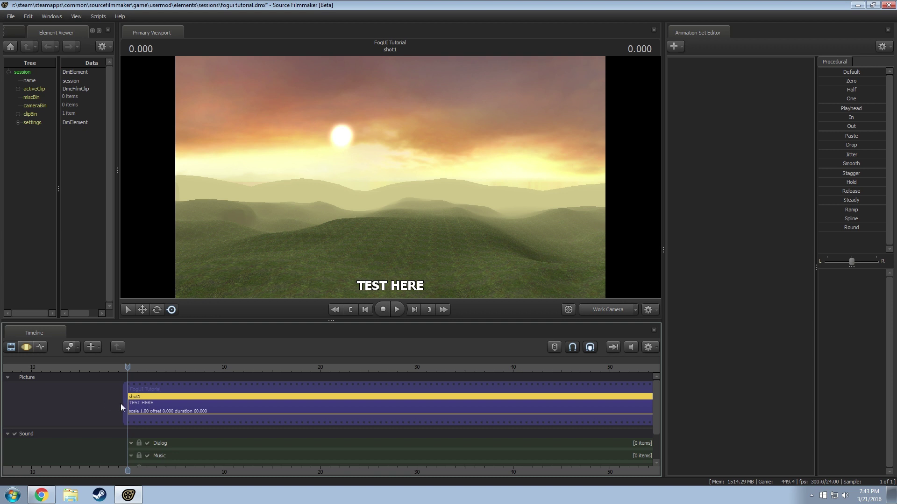
Step: Switch to game mode, bring the Fog Panel fully into view and turn off Fog Override
key("F11")
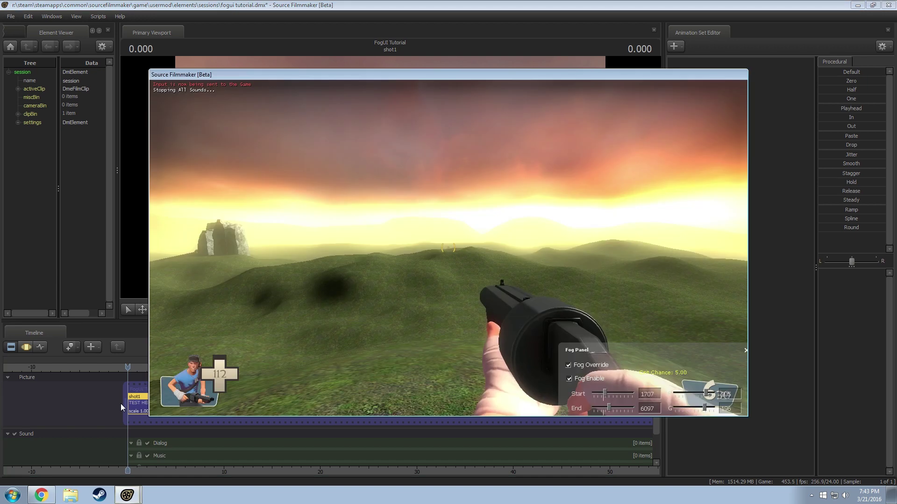
left_click_drag(627, 357, 405, 212)
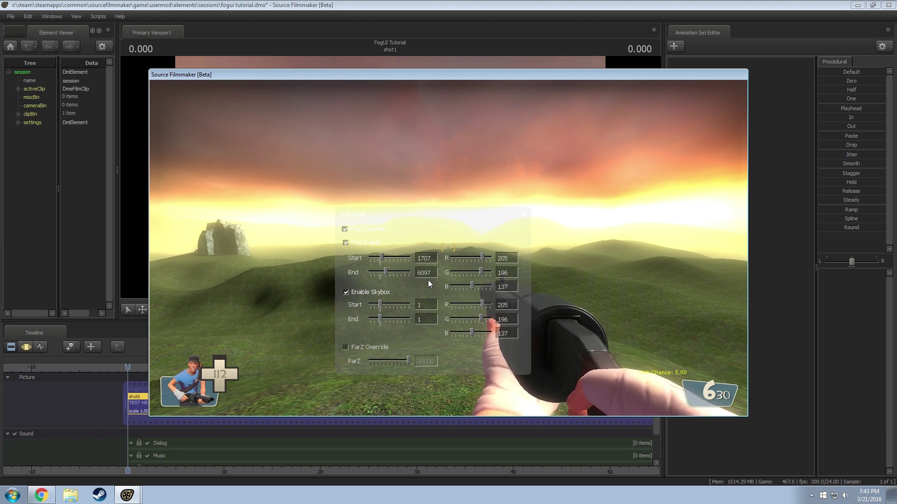
left_click(345, 243)
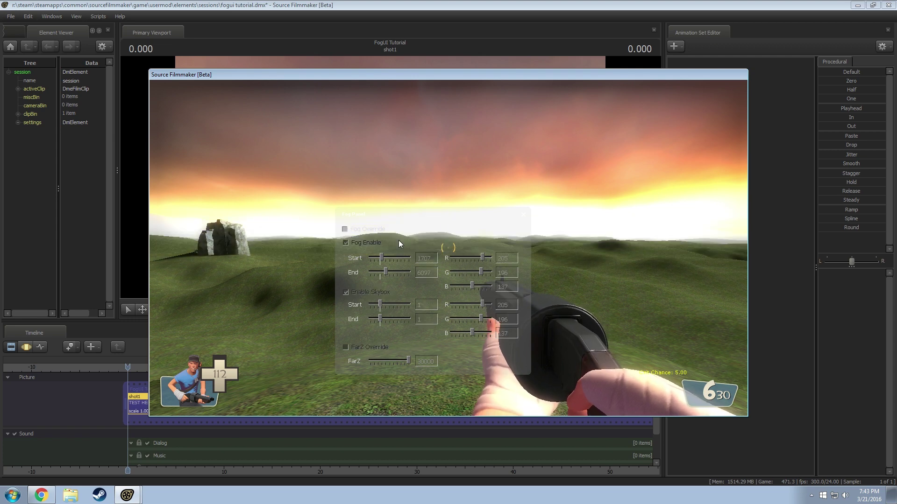
Step: Return to the editor viewport and examine the terrain and skybox mountains from several angles without the fog override
key("F11")
left_click_drag(403, 258, 560, 252)
left_click_drag(390, 177, 509, 166)
left_click_drag(404, 260, 390, 182)
left_click_drag(403, 259, 404, 260)
left_click_drag(391, 177, 391, 177)
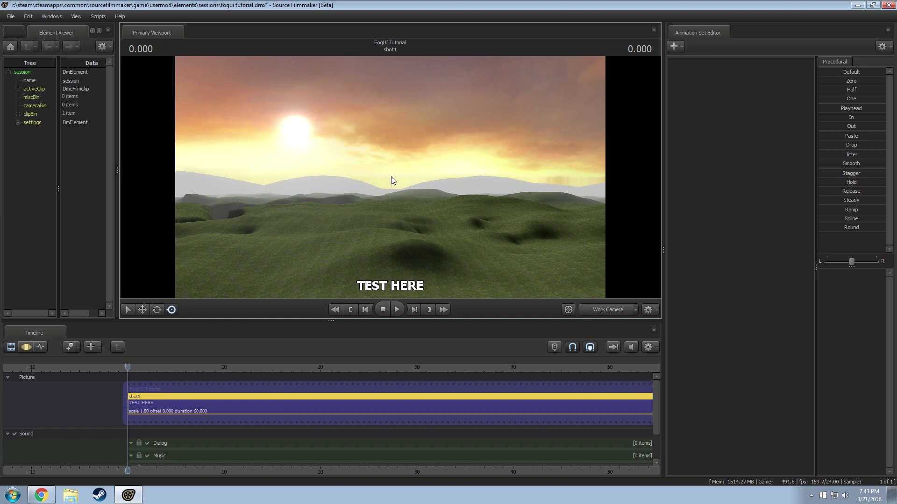
Step: Go back to game mode, bring the Fog Panel into view and turn Fog Override on again
key("F11")
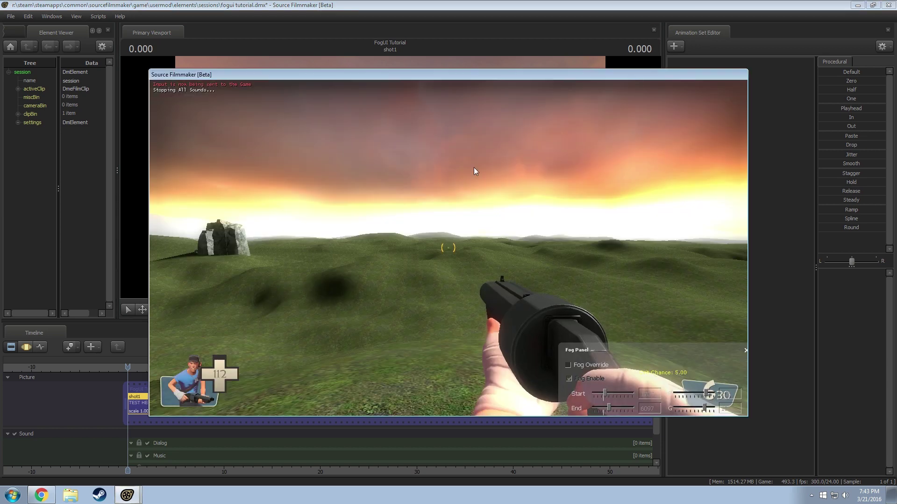
left_click_drag(615, 343, 457, 264)
left_click(404, 280)
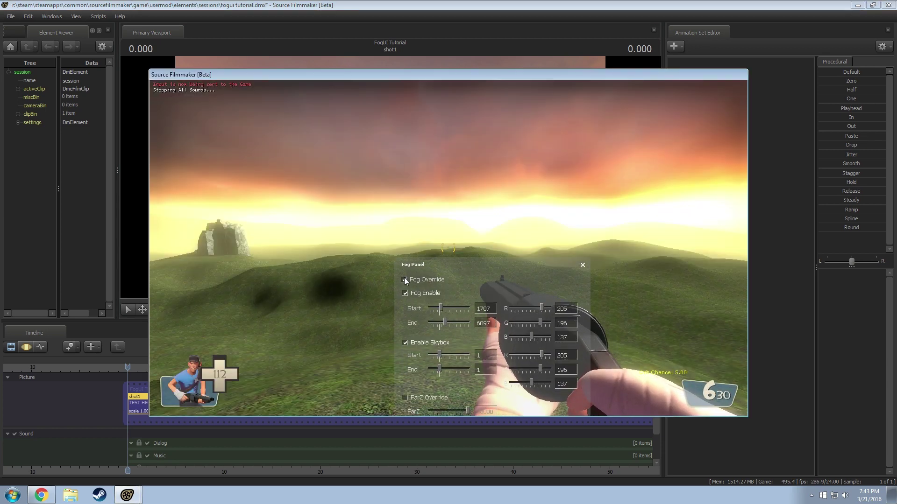